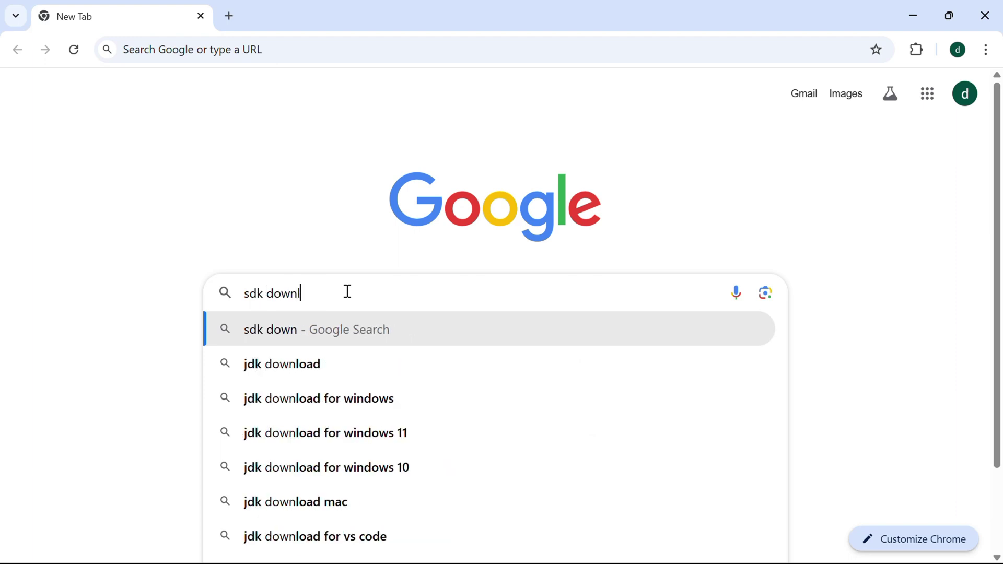
Search Google for 'sdk download gcp' to find the Cloud CLI download
type("oad")
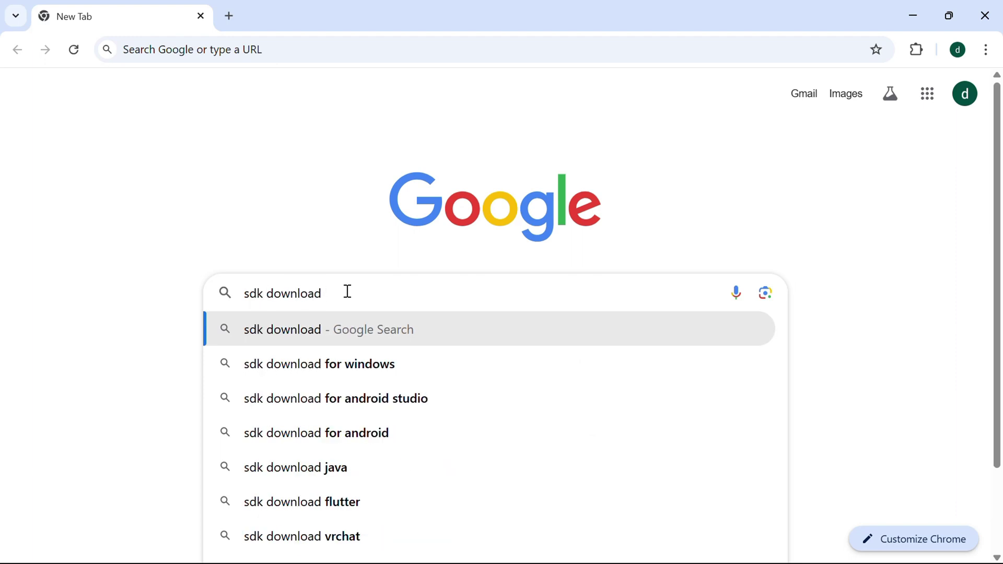
type(" gcp")
key("Return")
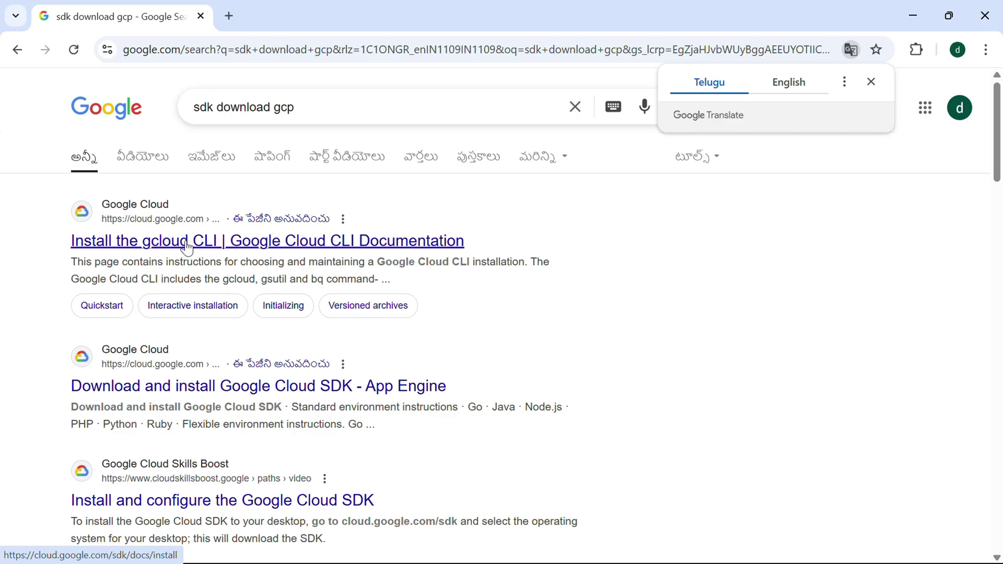
Open the Install the gcloud CLI guide and download GoogleCloudSDKInstaller.exe from its Windows section
left_click(871, 82)
left_click(189, 241)
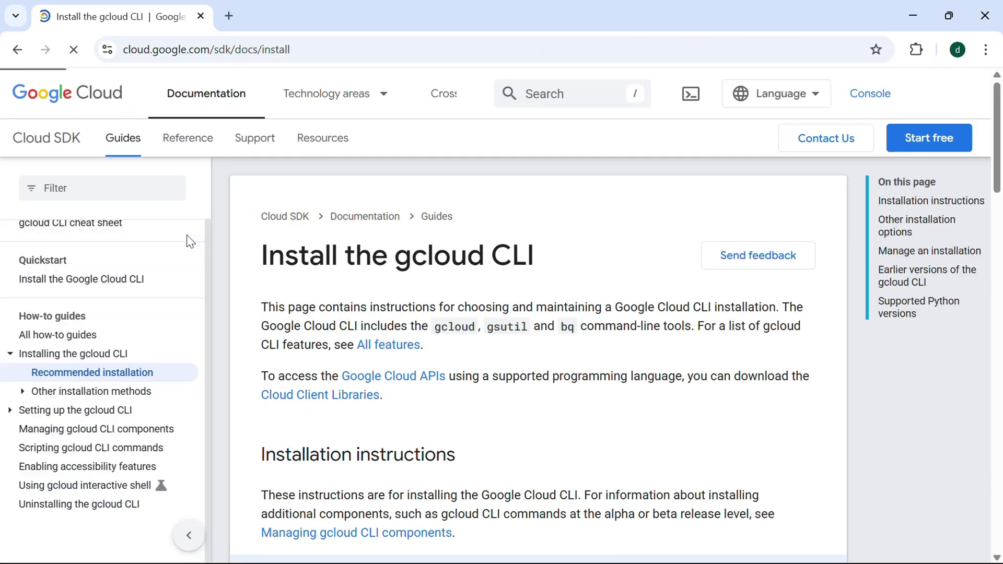
scroll(441, 327, "down", 1)
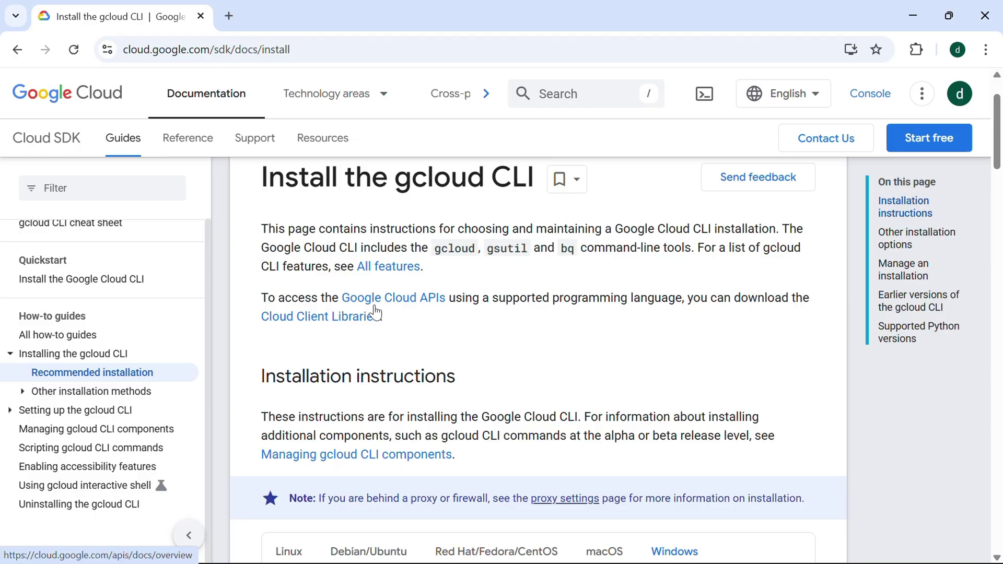
scroll(377, 313, "down", 4)
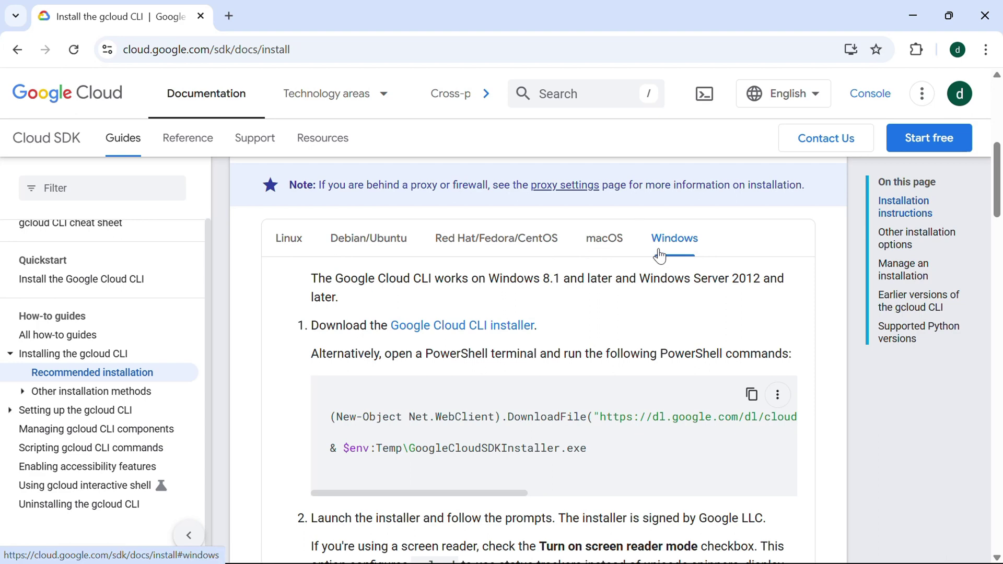
scroll(659, 254, "down", 1)
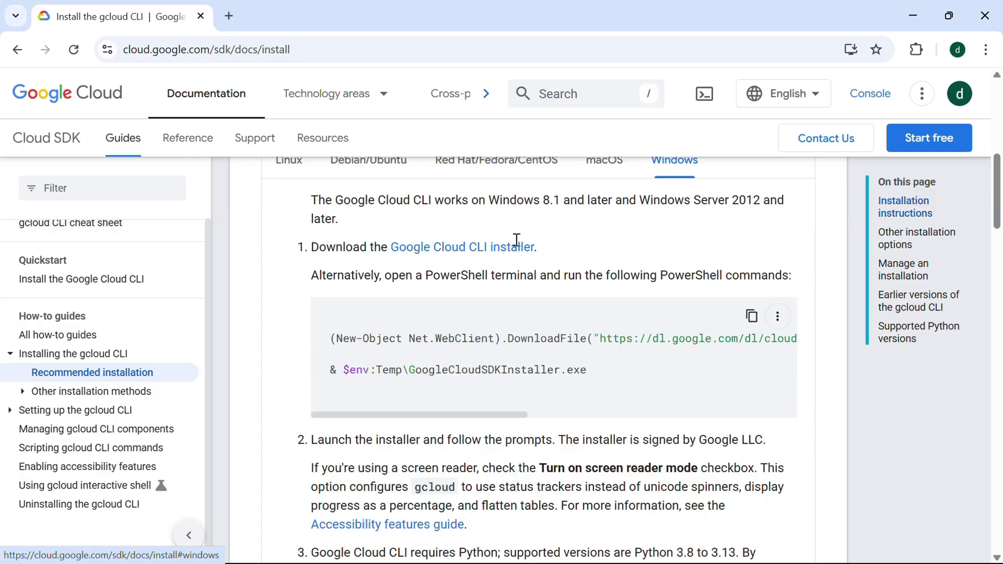
left_click(458, 252)
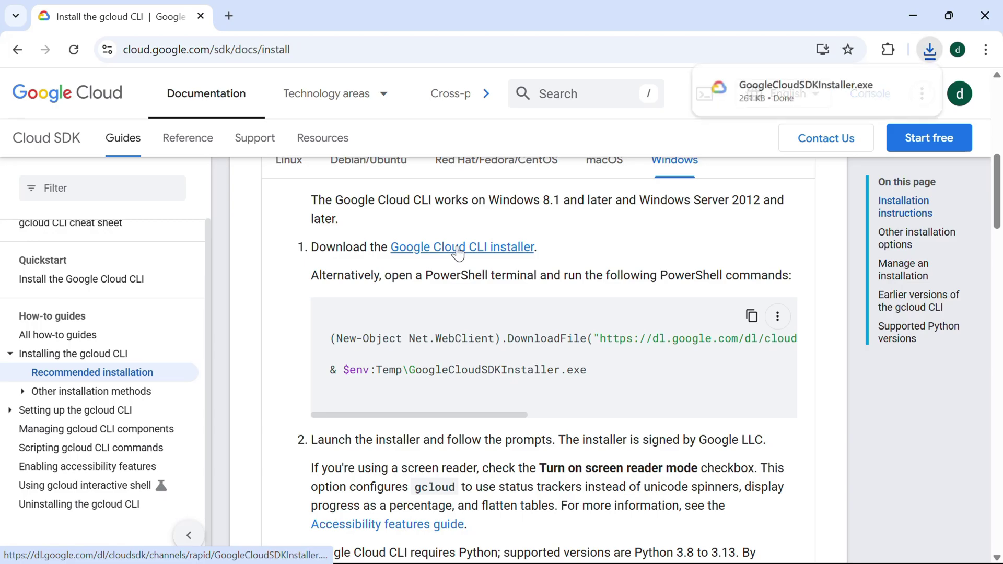
mouse_move(817, 92)
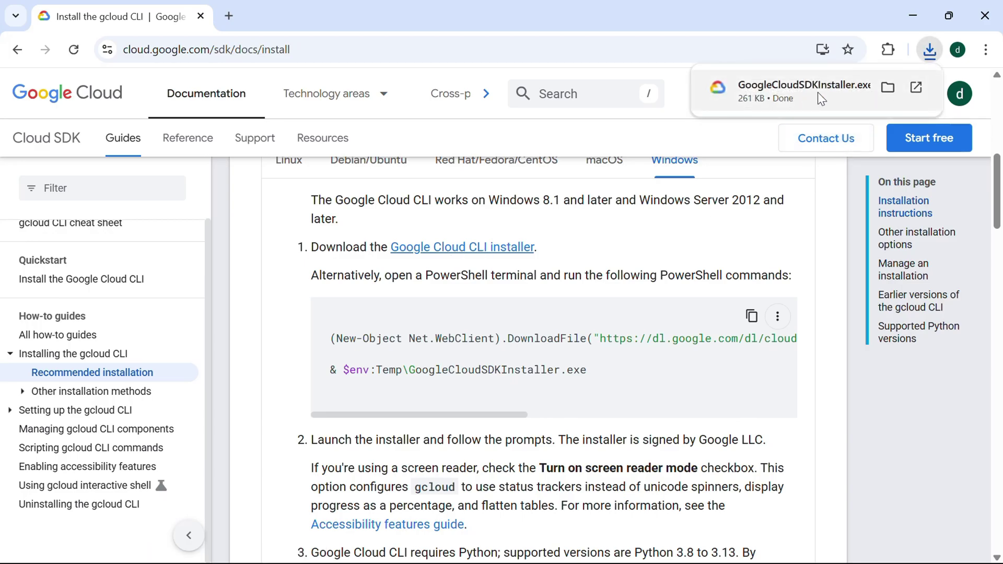
Run GoogleCloudSDKInstaller.exe, accept the licence, choose All users, and keep the default folder and components
left_click(888, 89)
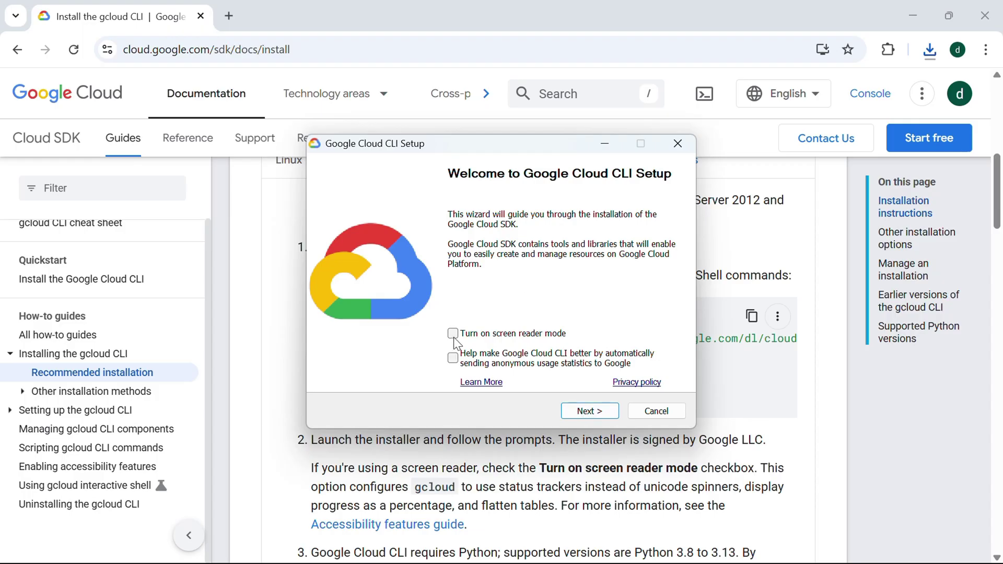
left_click(593, 414)
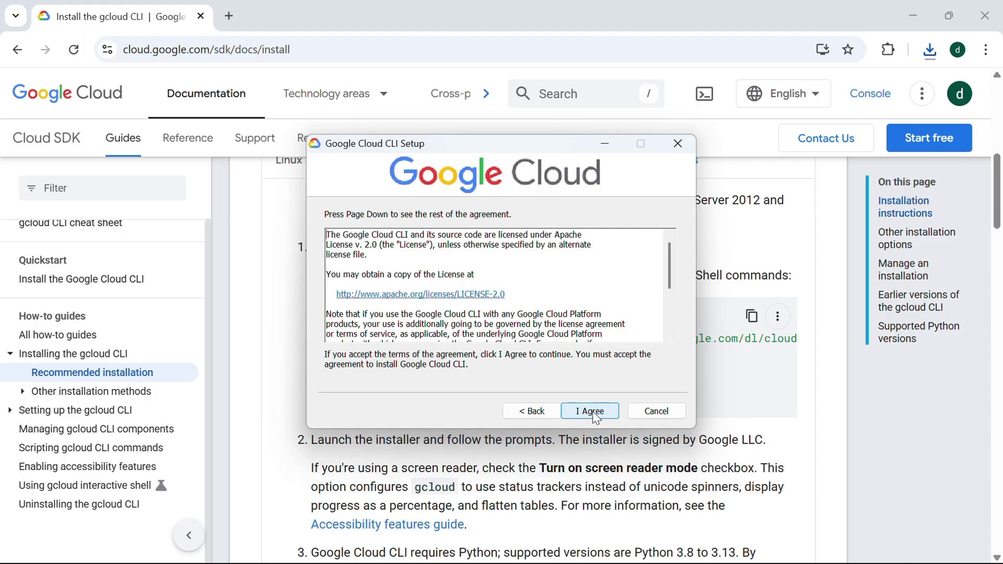
left_click(593, 413)
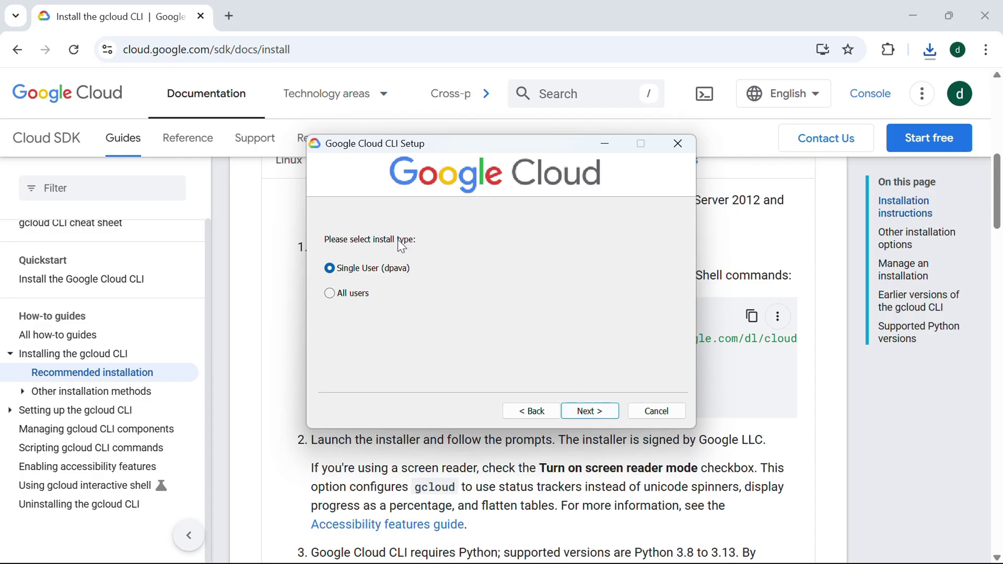
left_click(363, 290)
left_click(604, 409)
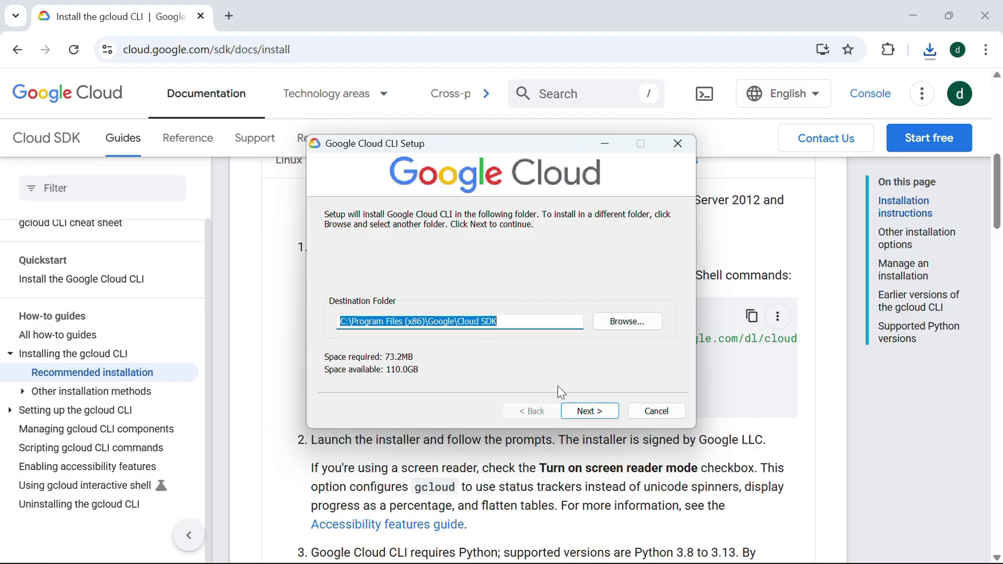
left_click(590, 411)
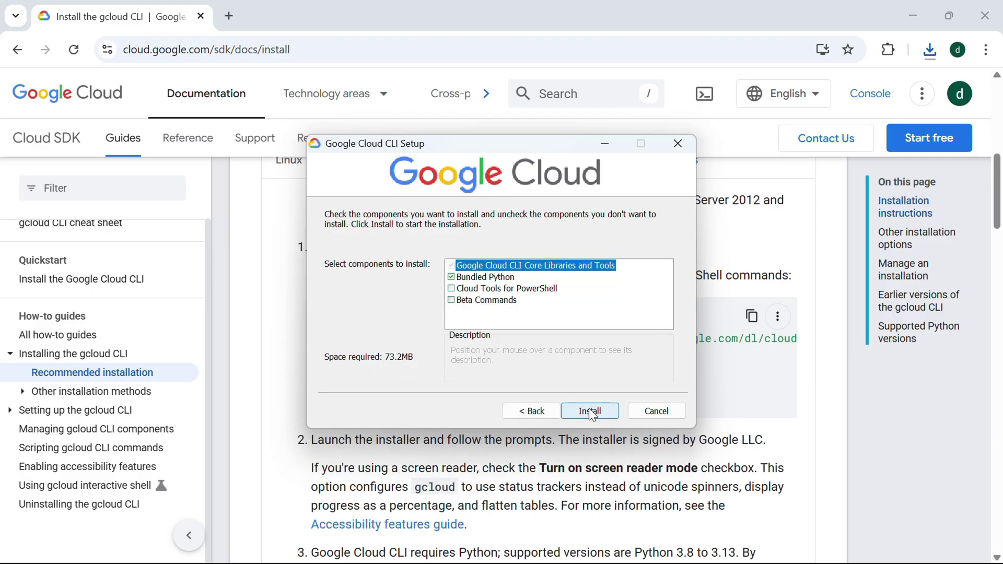
left_click(590, 411)
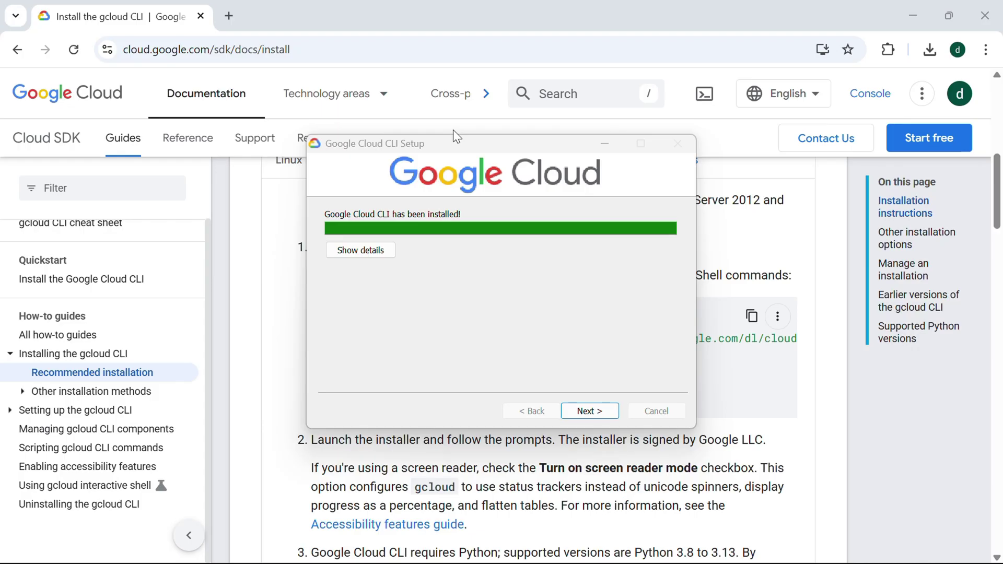
left_click(590, 411)
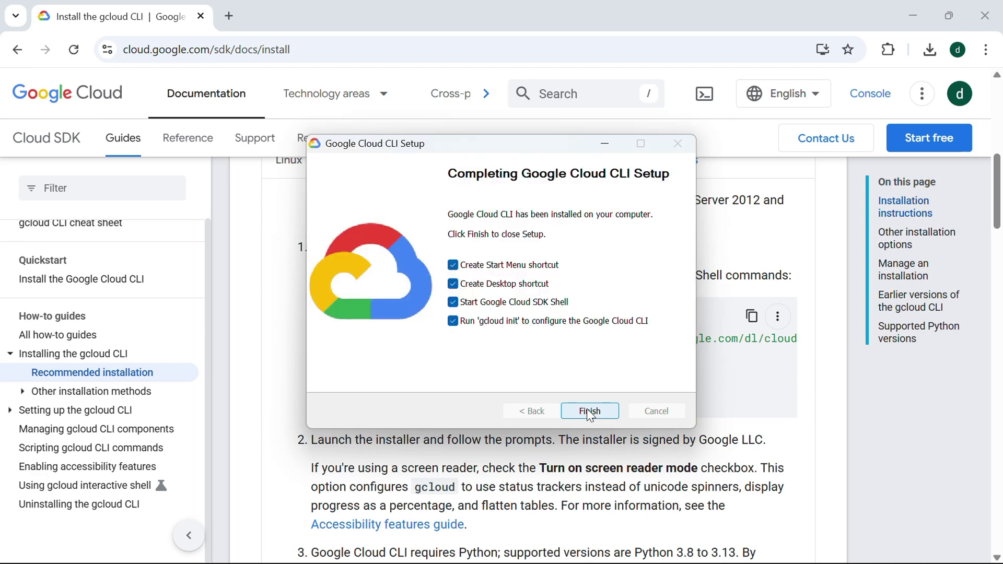
left_click(593, 415)
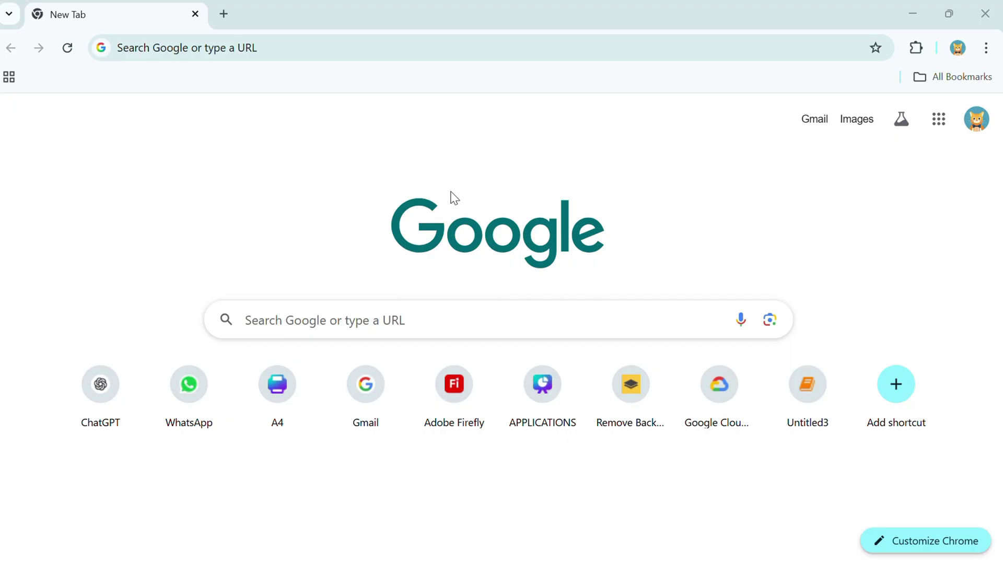
Search the Start menu for 'google' and launch Google Cloud SDK Shell
key("super")
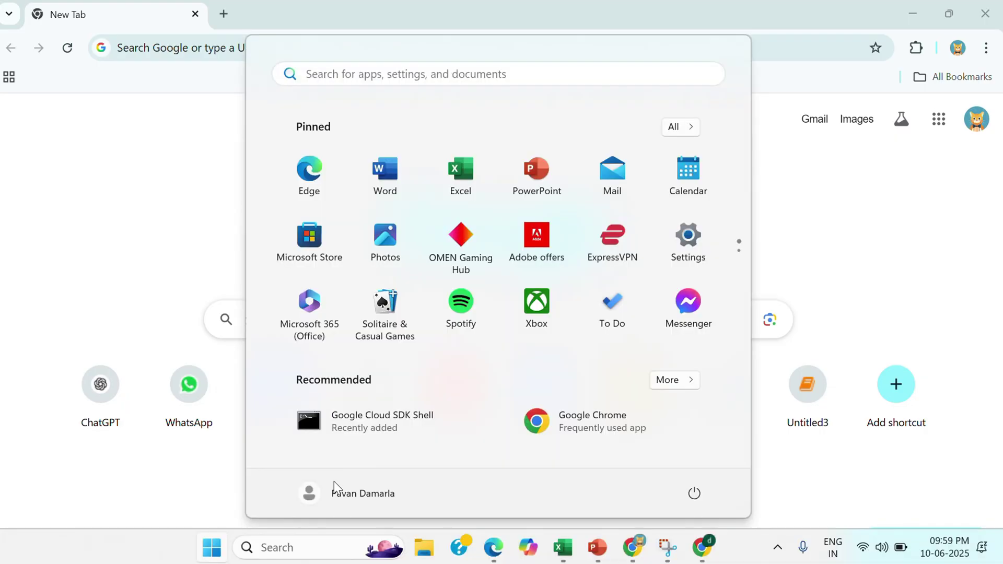
left_click(299, 547)
type("google")
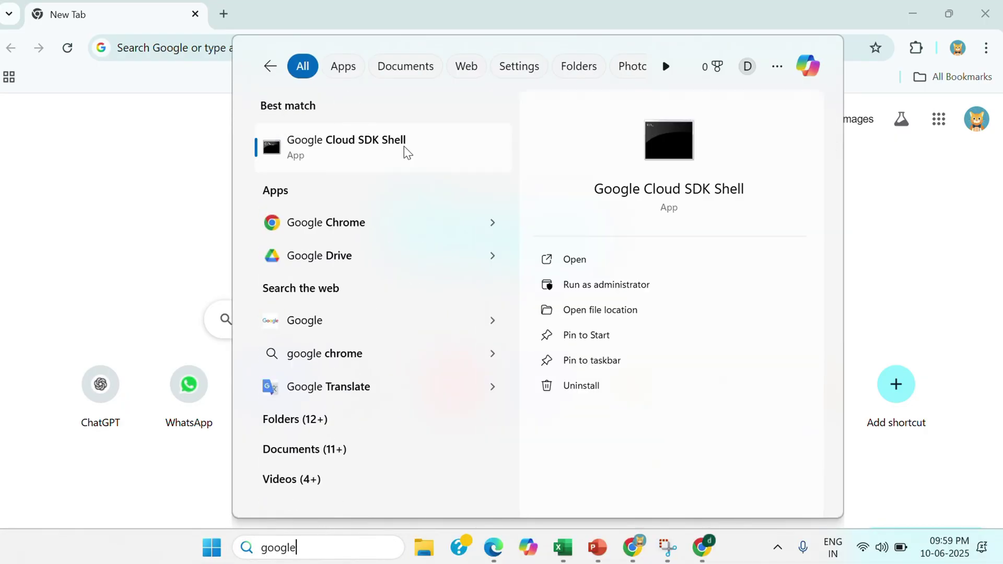
left_click(544, 258)
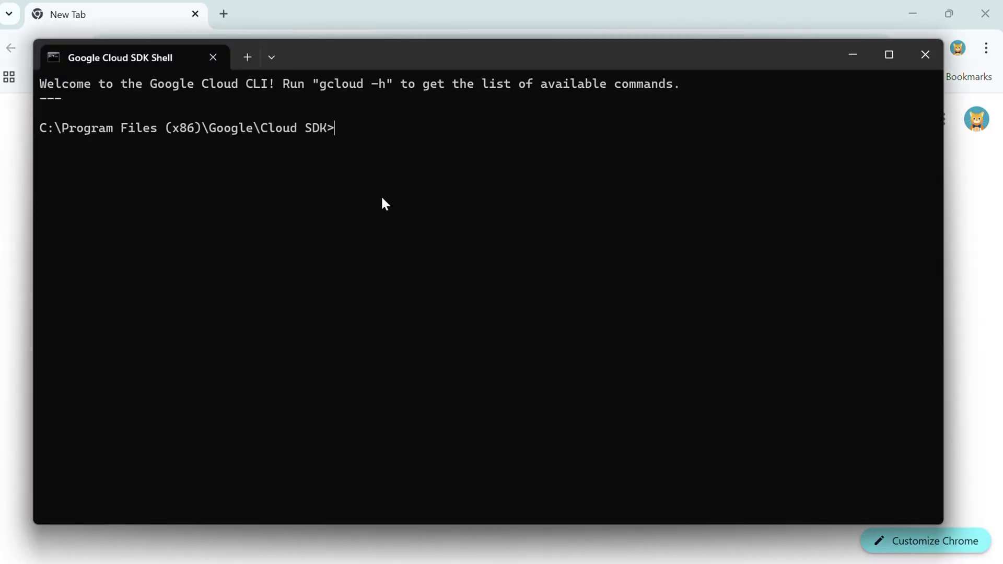
Maximize the shell, enlarge its text, and run 'gcloud auth login'
left_click(889, 55)
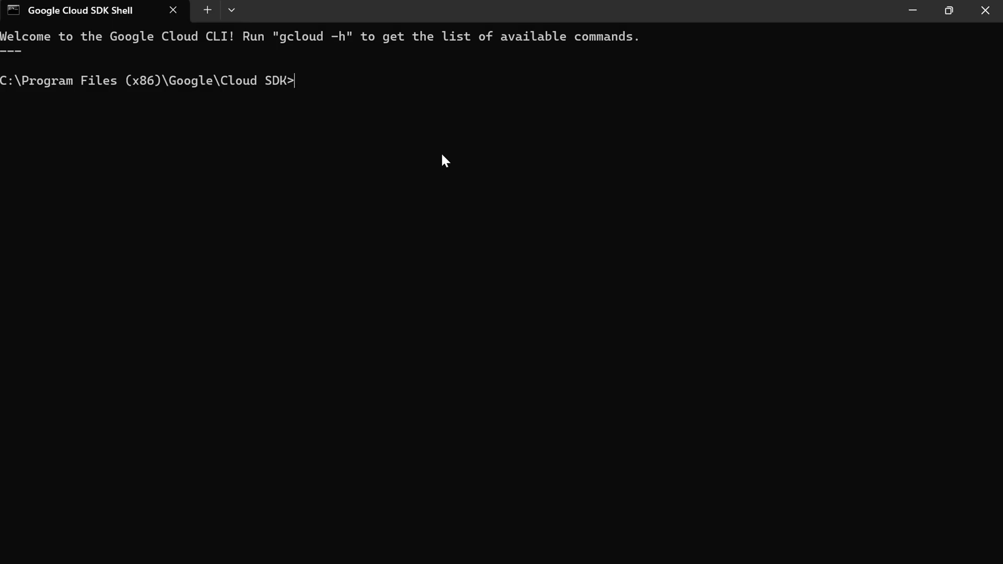
key("ctrl+plus")
key("ctrl+plus")
key("ctrl+plus")
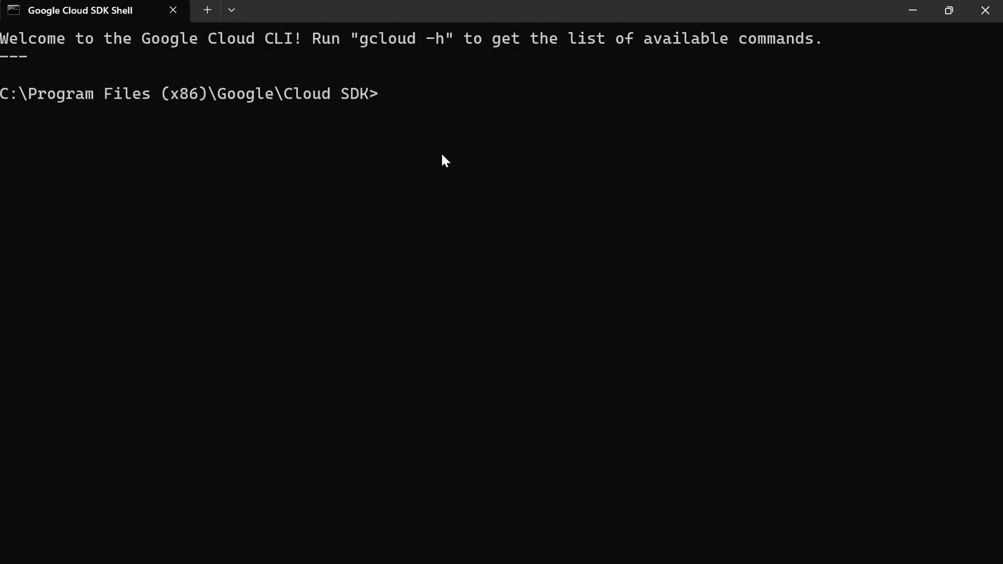
type("glo")
key("BackSpace")
key("BackSpace")
type("cloud auth")
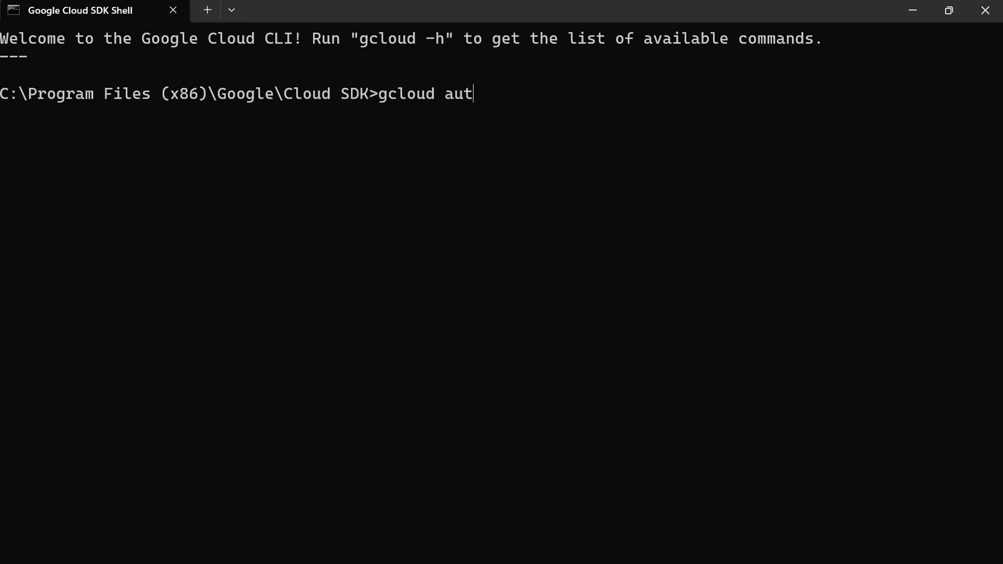
type(" login")
key("Return")
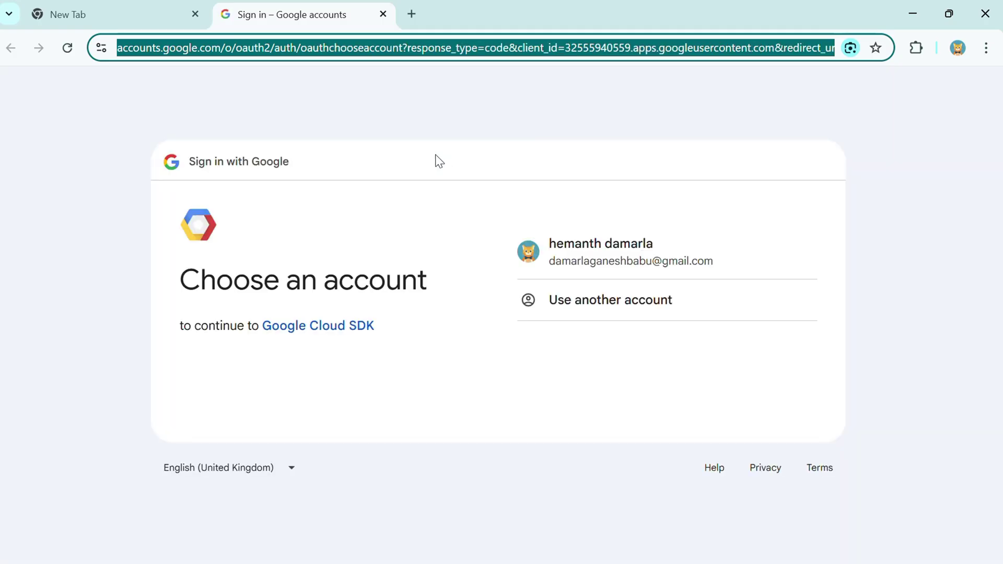
Sign in with the listed Google account and allow Google Cloud SDK to access it
left_click(821, 142)
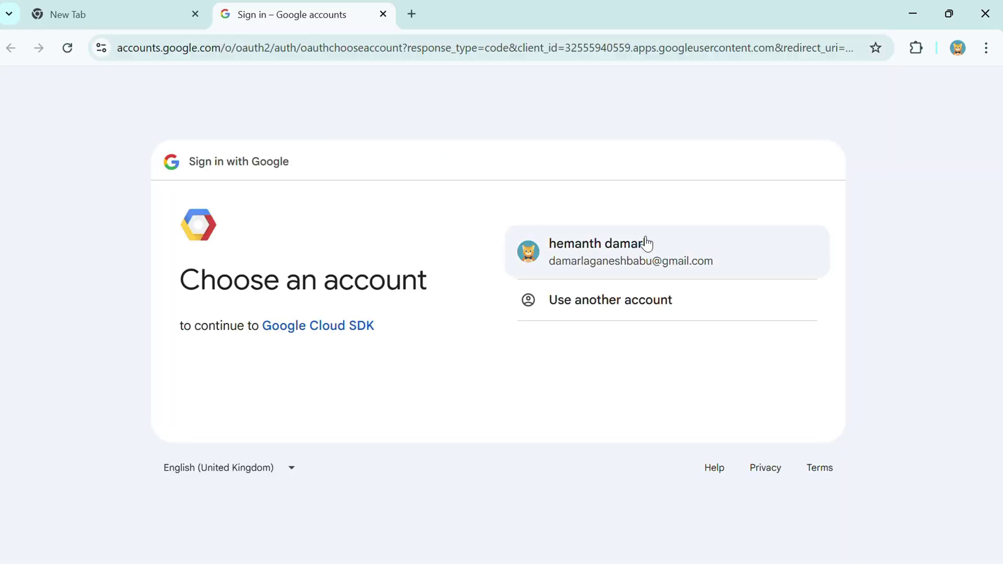
left_click(715, 251)
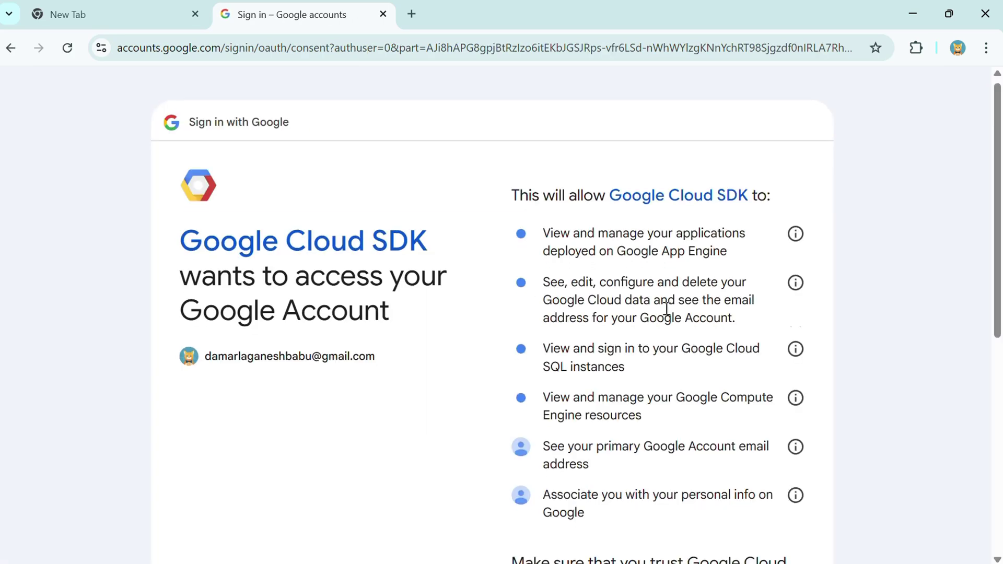
scroll(665, 308, "down", 8)
left_click_drag(517, 171, 575, 201)
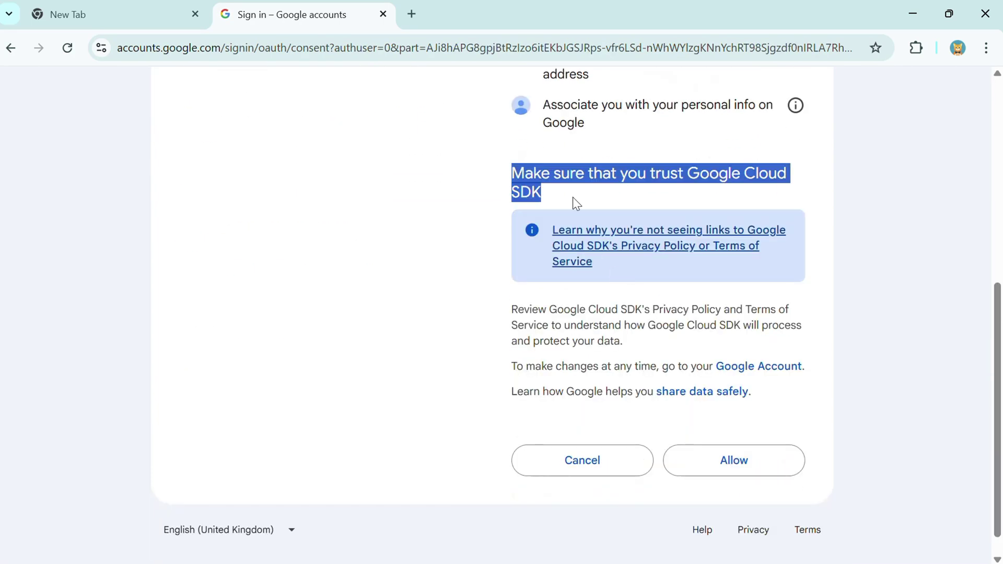
left_click(757, 464)
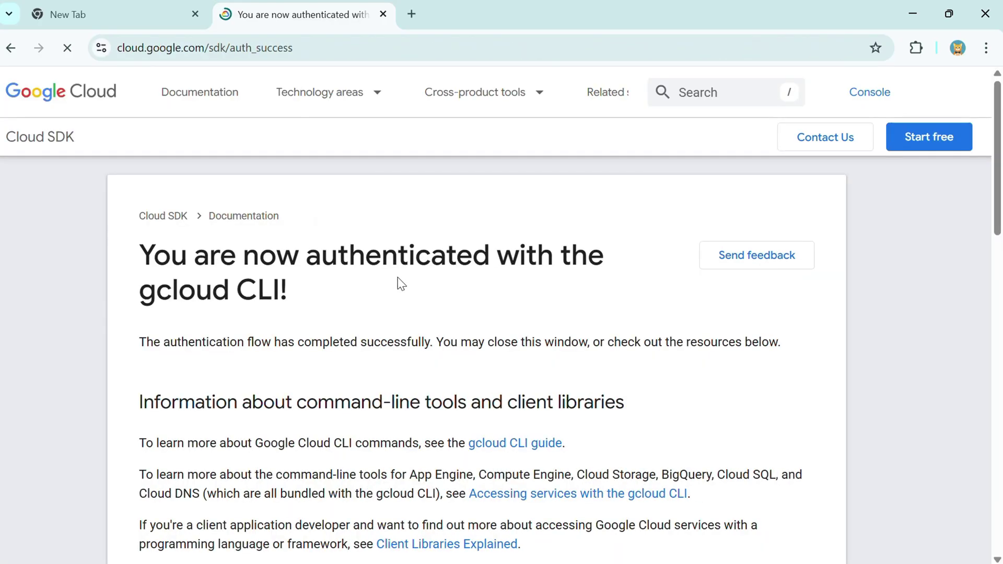
left_click_drag(153, 255, 238, 286)
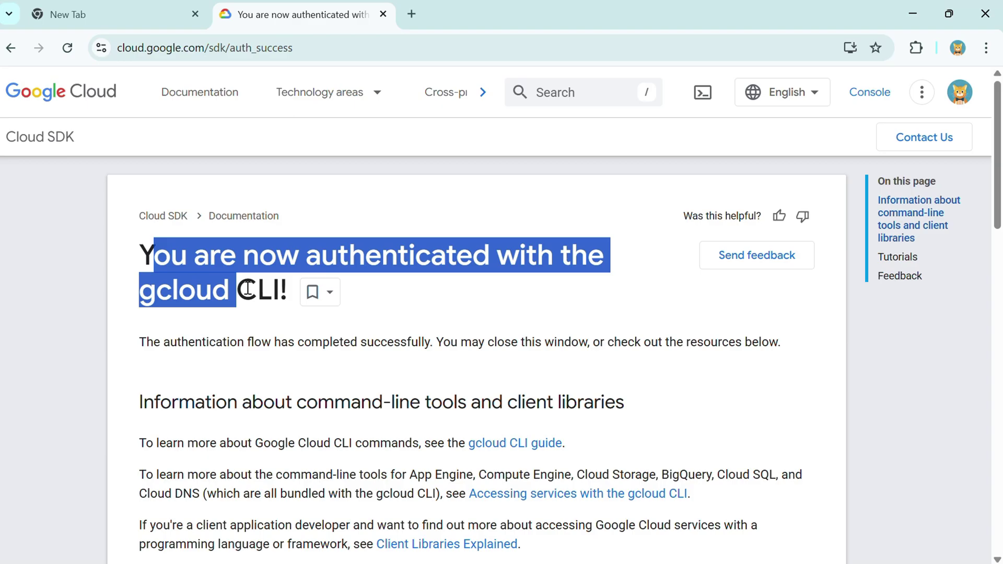
Switch back to the shell and highlight the logged-in confirmation and 'current project is [None]' notice
left_click(280, 292)
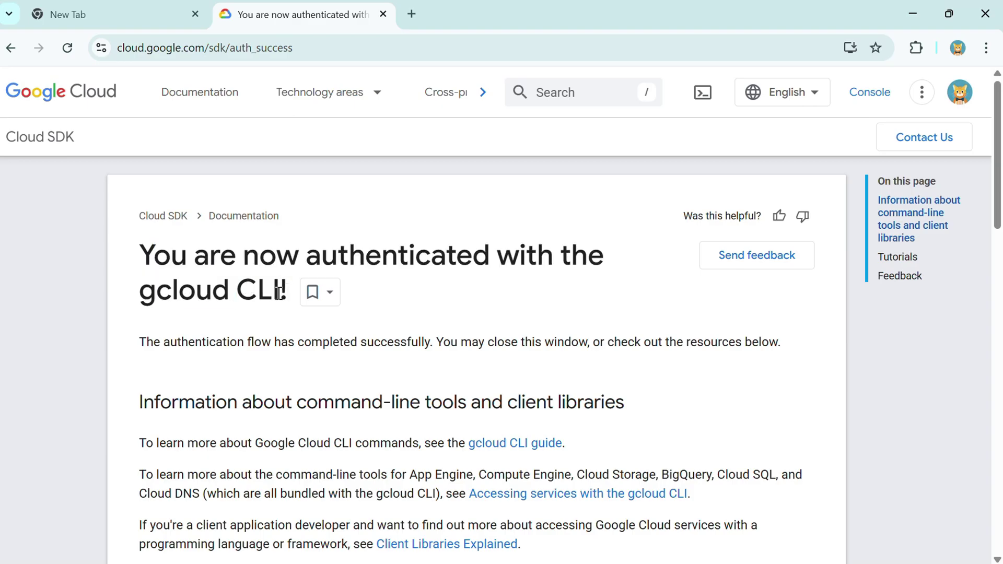
key("alt+Tab")
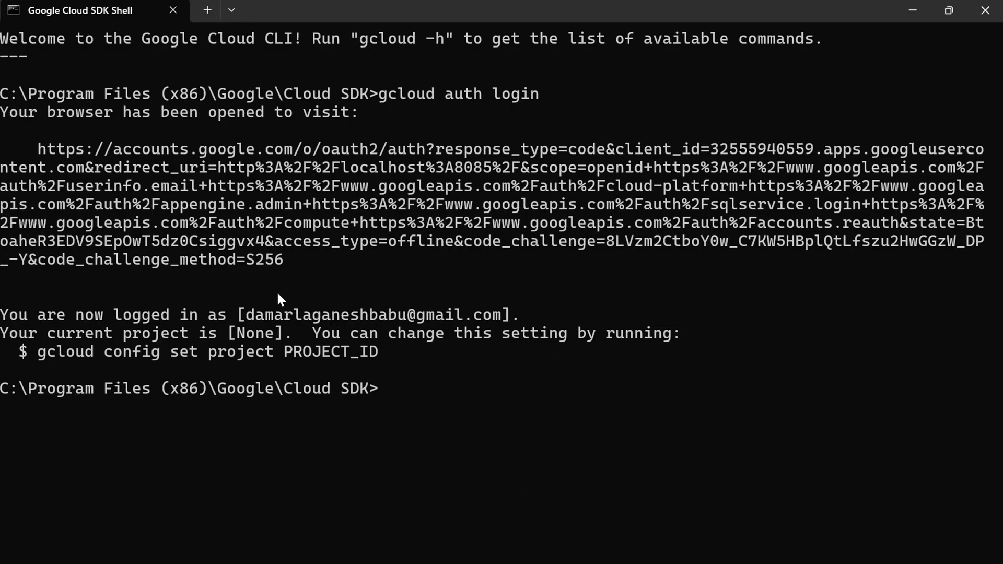
left_click_drag(64, 309, 502, 312)
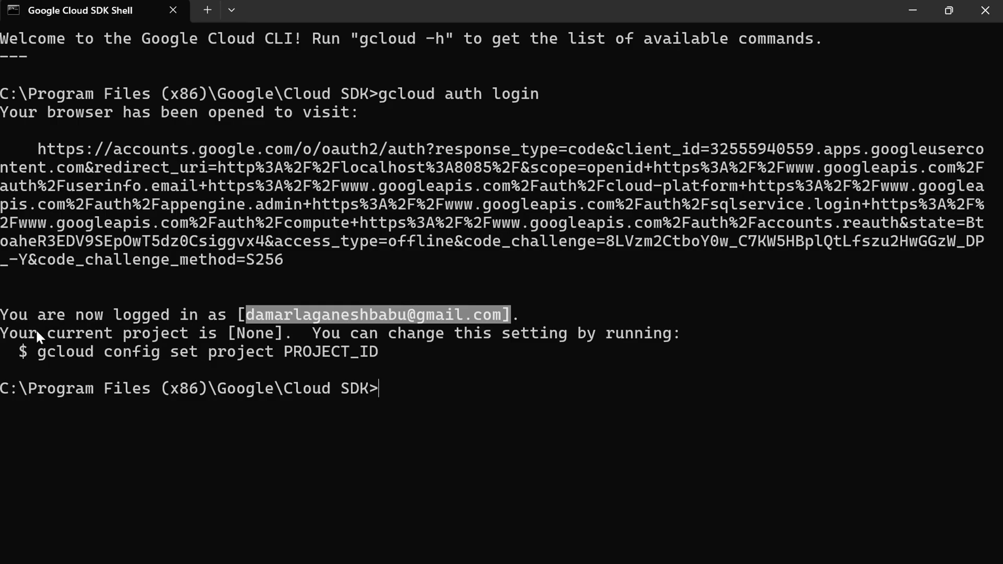
left_click_drag(20, 333, 278, 337)
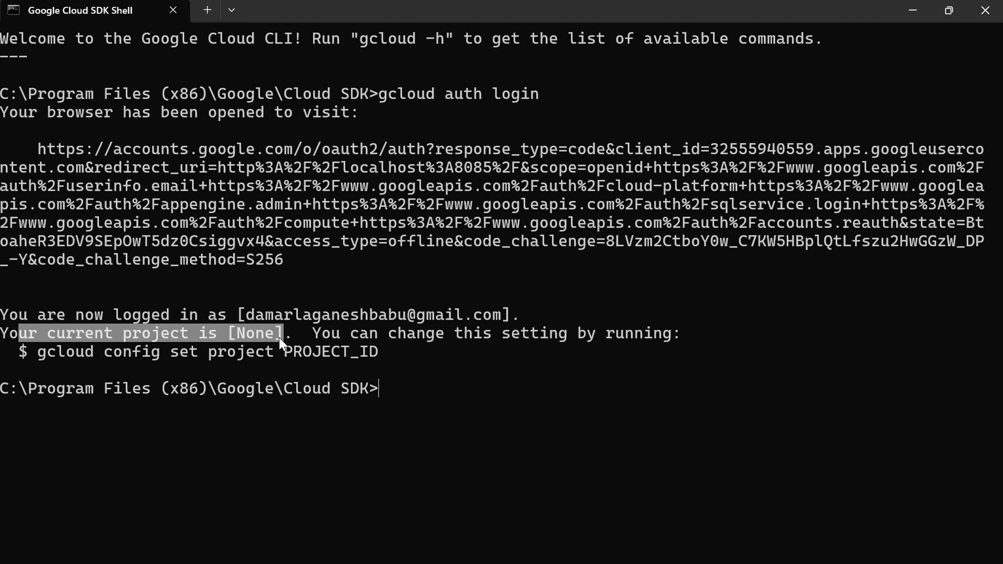
left_click(398, 387)
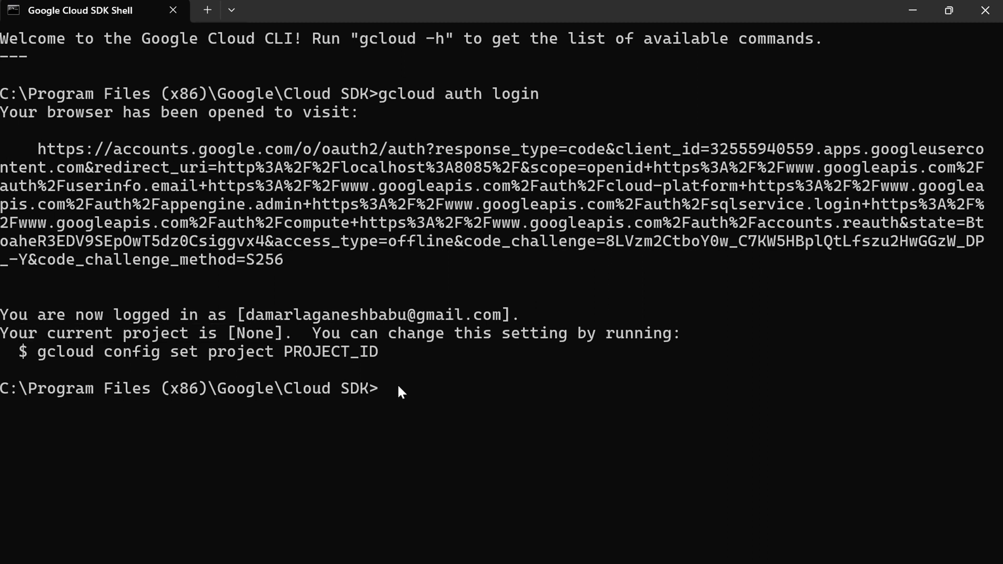
Erase the accidentally pasted text from the shell prompt
key("ctrl+v")
type("g")
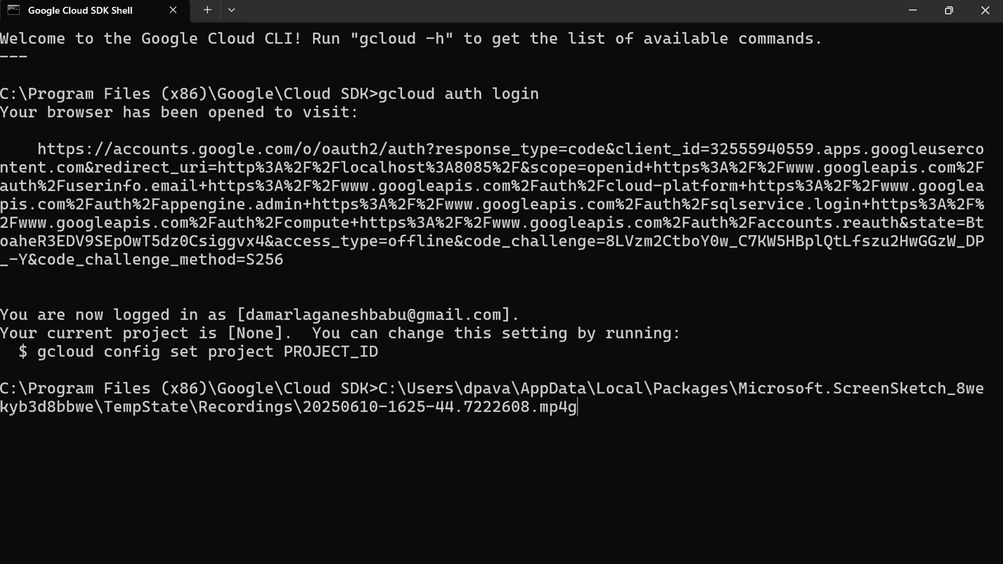
key("BackSpace")
key("BackSpace")
key("BackSpace")
key("BackSpace")
key("BackSpace")
key("BackSpace")
key("BackSpace")
key("BackSpace")
key("BackSpace")
key("BackSpace")
key("BackSpace")
key("BackSpace")
key("BackSpace")
key("BackSpace")
key("BackSpace")
key("BackSpace")
key("BackSpace")
key("BackSpace")
key("BackSpace")
key("BackSpace")
key("BackSpace")
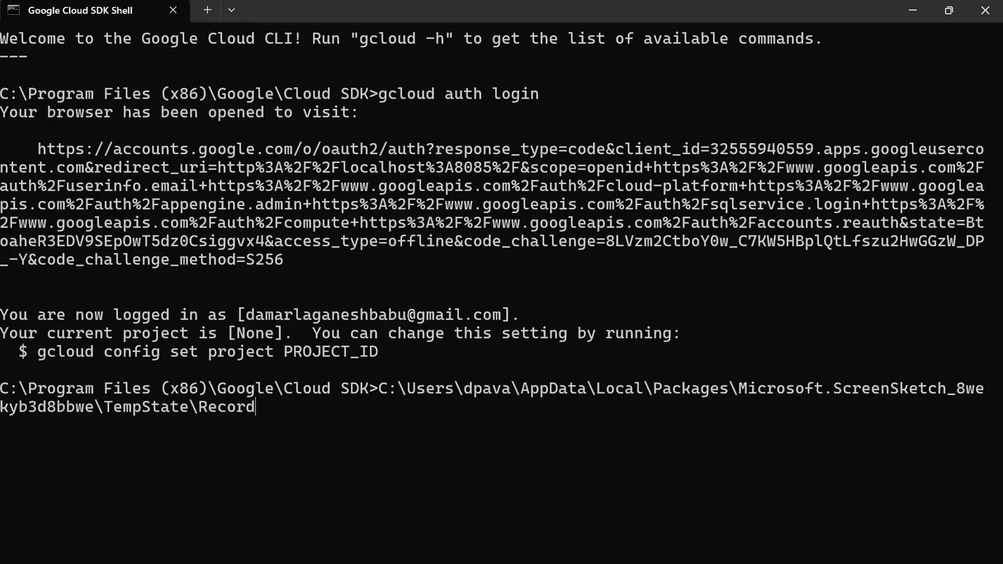
key("BackSpace")
key("BackSpace")
key("BackSpace")
key("BackSpace")
key("BackSpace")
key("BackSpace")
key("BackSpace")
key("BackSpace")
key("BackSpace")
key("BackSpace")
key("BackSpace")
key("BackSpace")
key("BackSpace")
key("BackSpace")
key("BackSpace")
key("BackSpace")
key("BackSpace")
key("BackSpace")
key("BackSpace")
key("BackSpace")
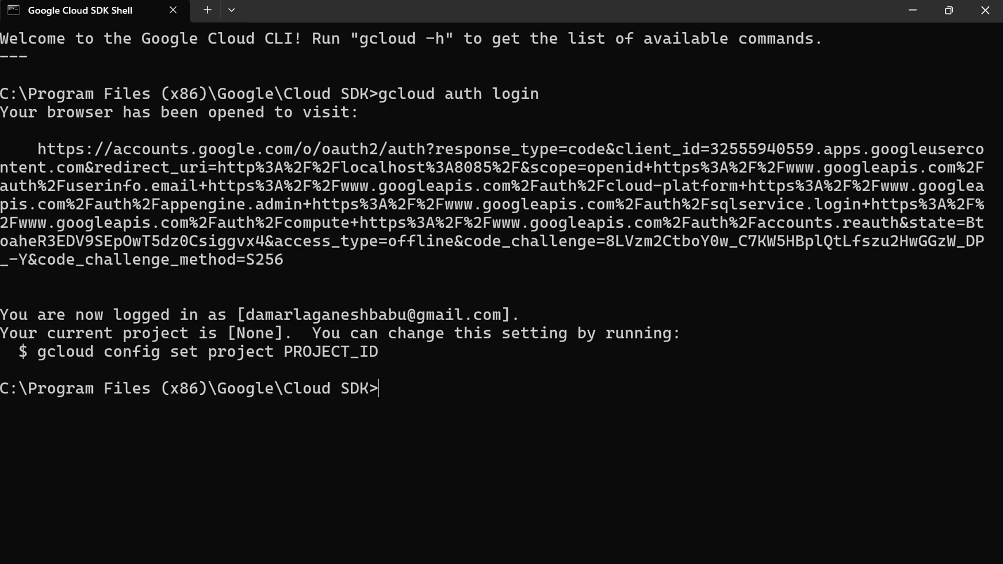
Run 'gcloud projects list' and review its PROJECT_ID, NAME and PROJECT_NUMBER columns
type("gcloud project")
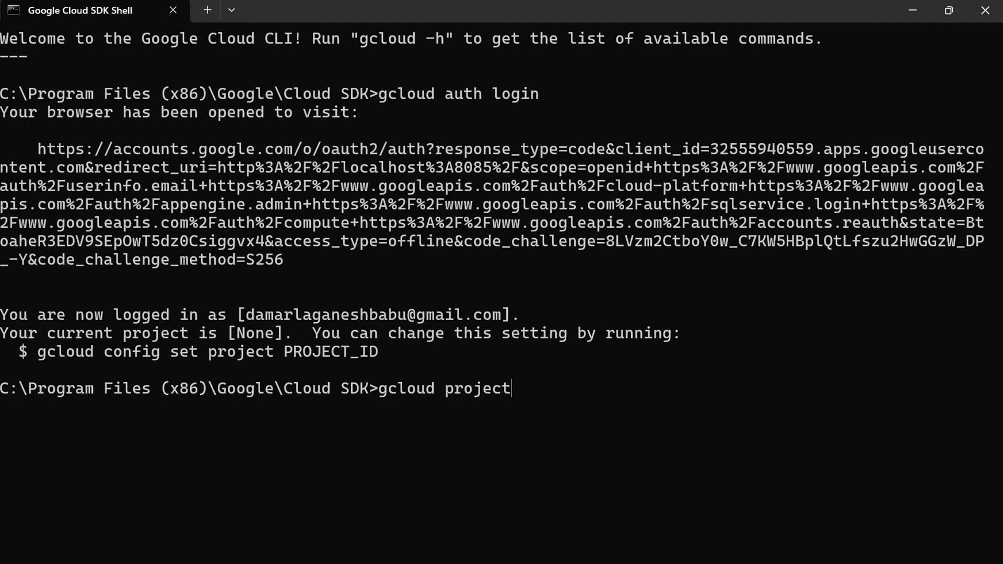
type("s list")
key("Return")
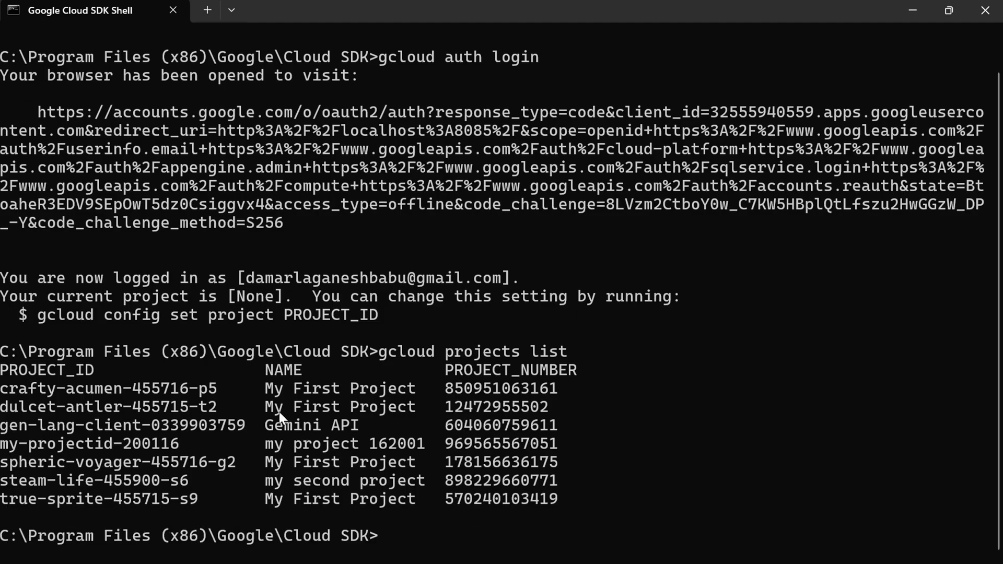
left_click_drag(25, 369, 104, 368)
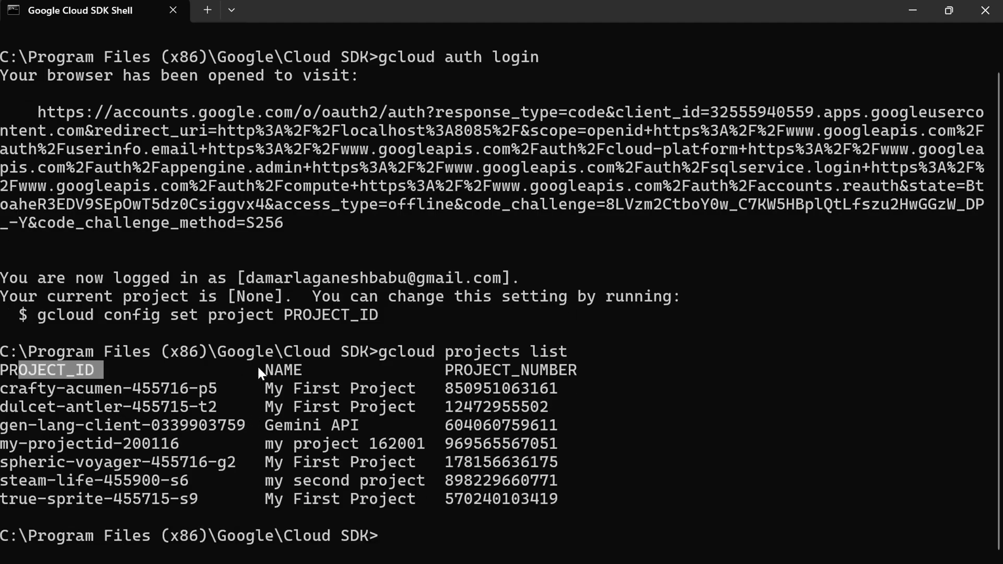
left_click_drag(256, 369, 400, 360)
left_click_drag(465, 368, 616, 366)
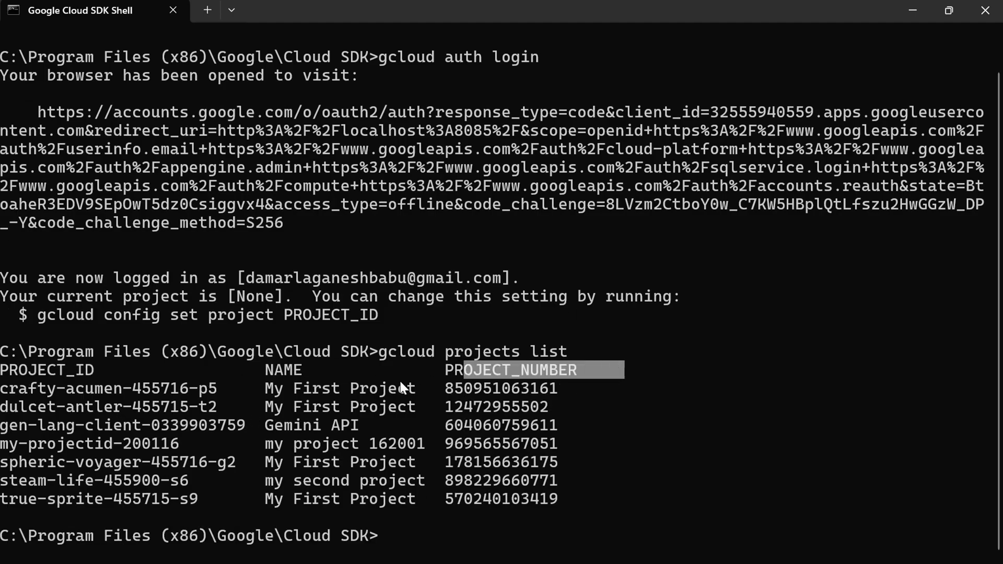
left_click_drag(86, 390, 121, 501)
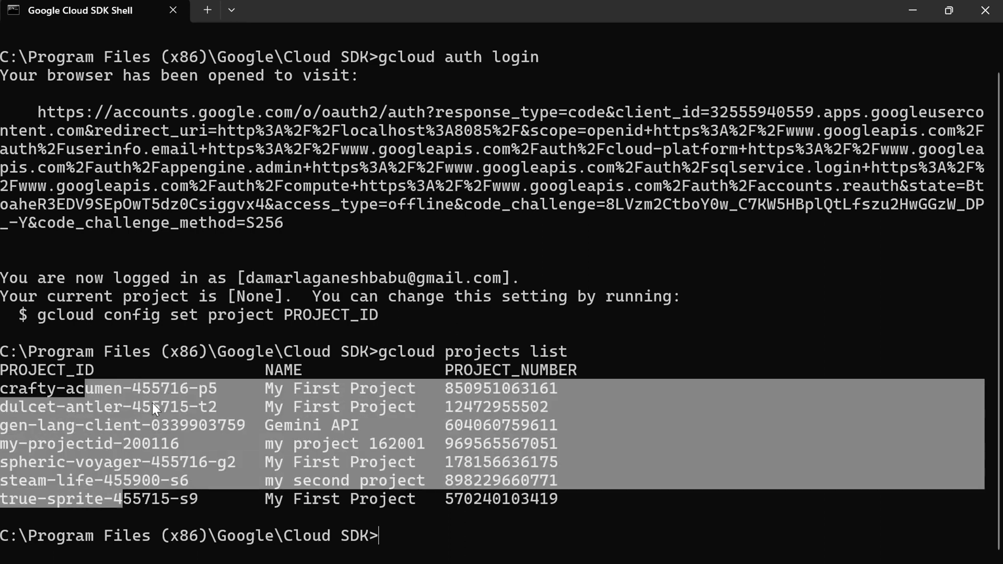
left_click(179, 339)
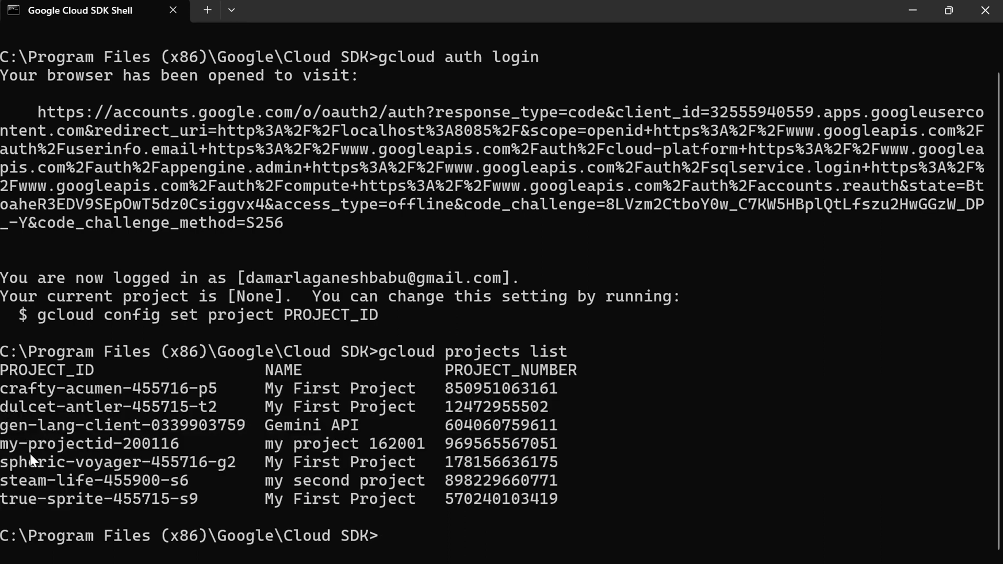
Copy the my-projectid-200116 project ID and shrink the shell text
left_click_drag(9, 443, 551, 439)
left_click(184, 444)
left_click_drag(183, 443, 3, 454)
key("ctrl+c")
right_click(2, 455)
type("gcloud")
key("ctrl+minus")
key("ctrl+minus")
key("ctrl+minus")
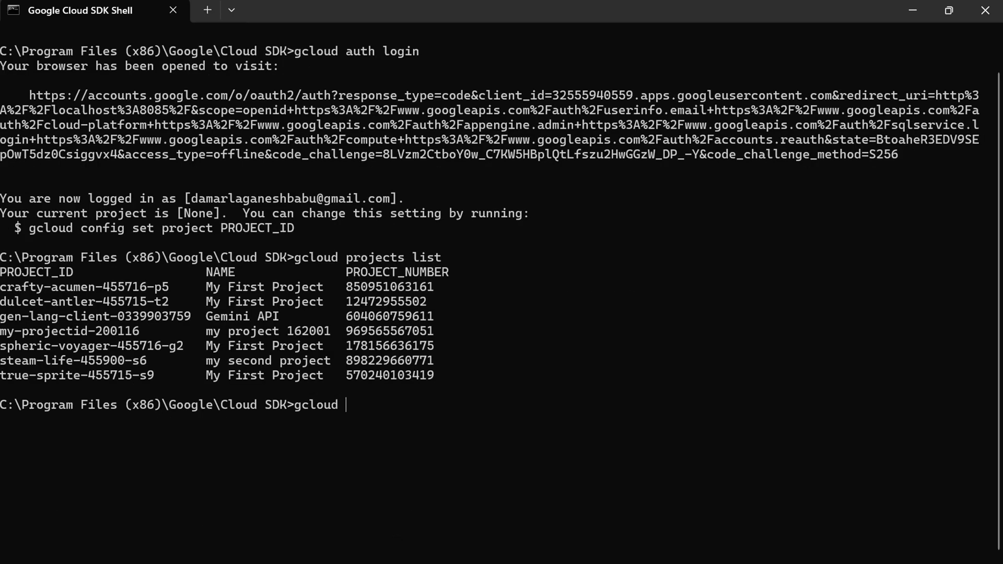
Run 'gcloud config set project my-projectid-200116' and check the core/project update message
type("config set project")
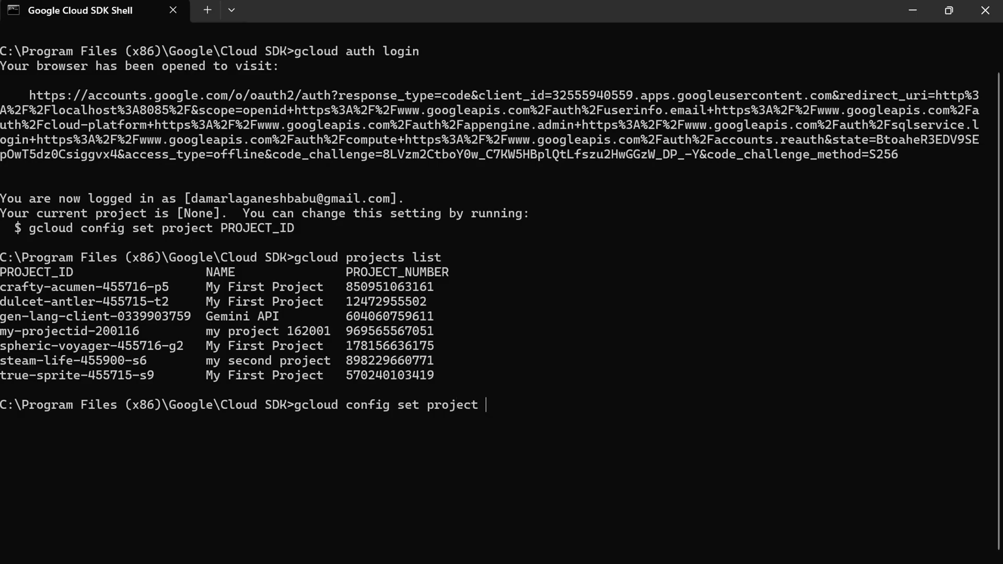
key("ctrl+v")
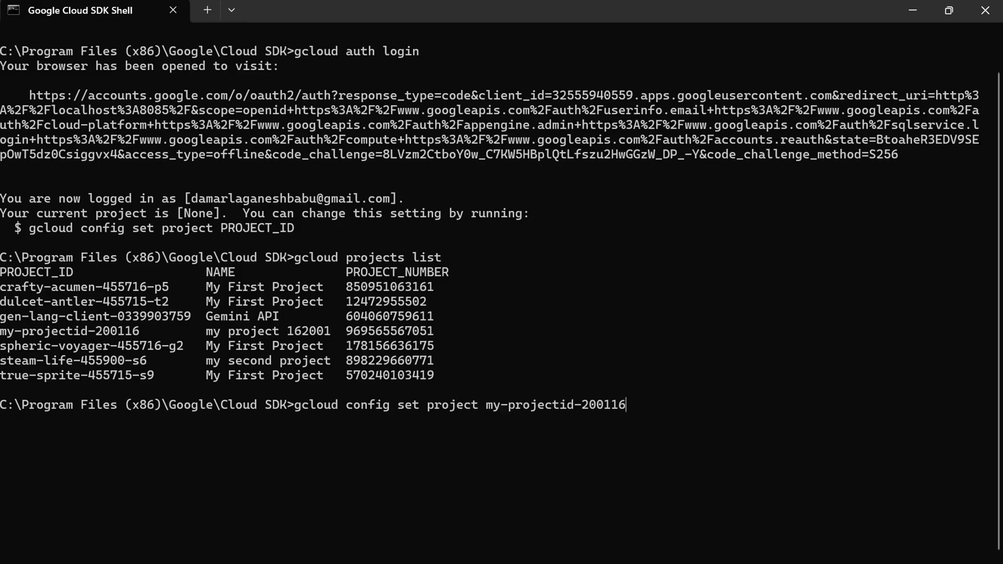
key("Return")
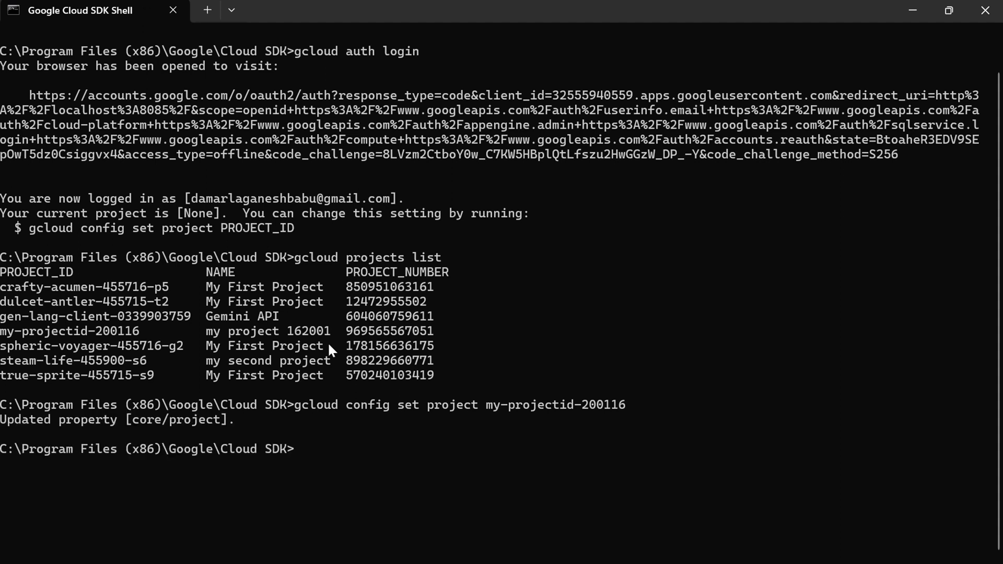
left_click_drag(11, 419, 247, 421)
key("ctrl+c")
Run 'gcloud config list' and check the account and my-projectid-200116 project lines
type("gcloud config list")
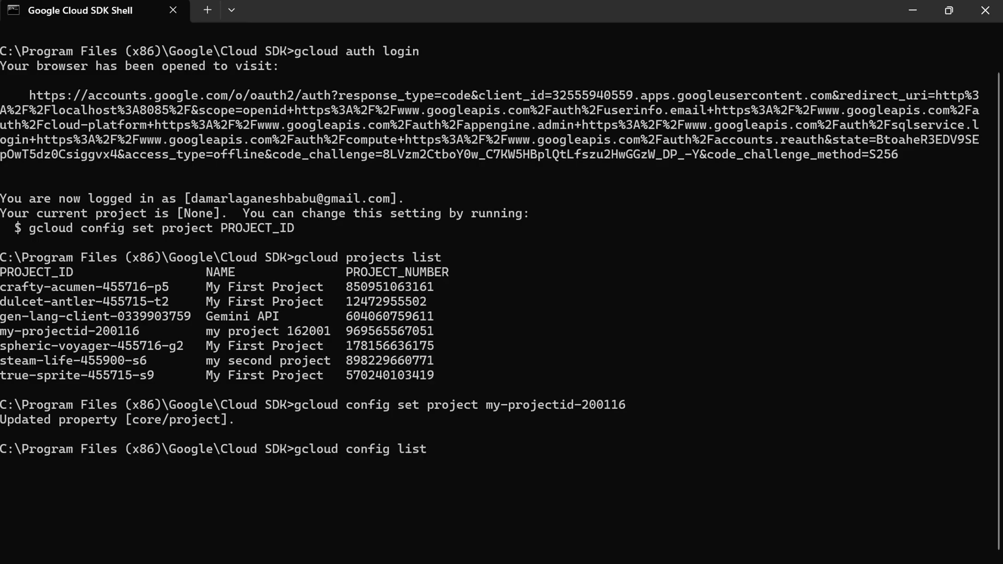
key("Return")
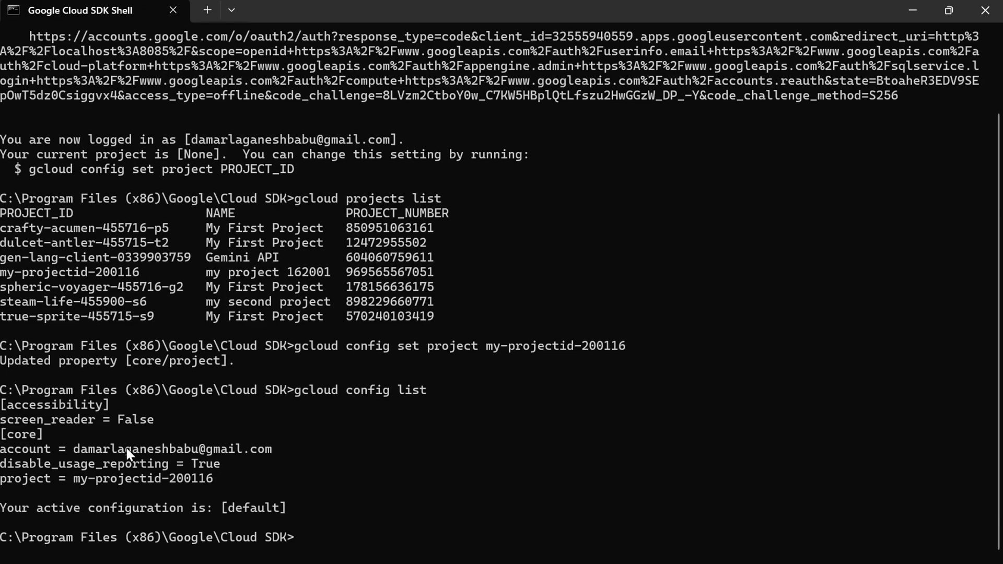
left_click_drag(81, 448, 302, 449)
left_click_drag(77, 479, 208, 477)
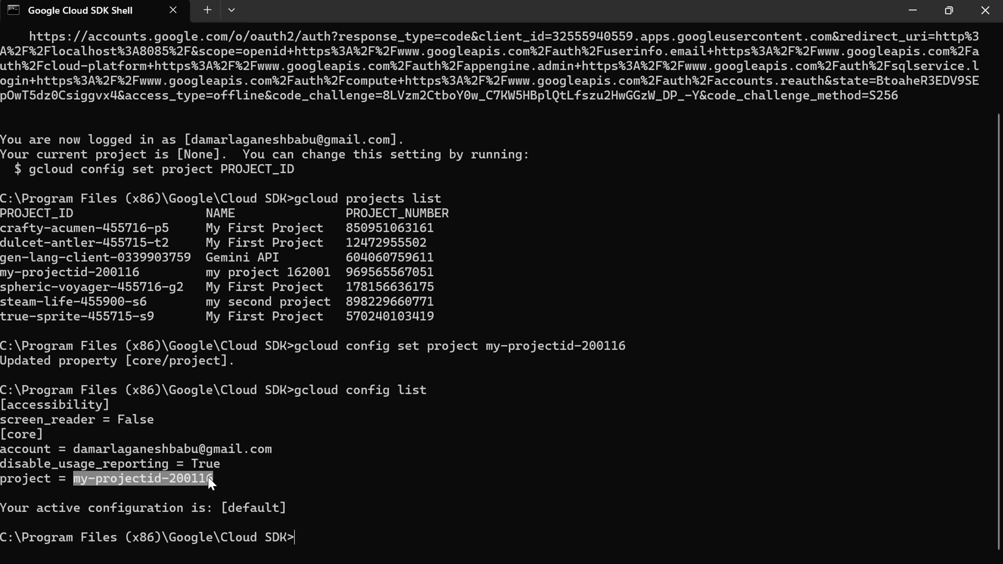
left_click(313, 534)
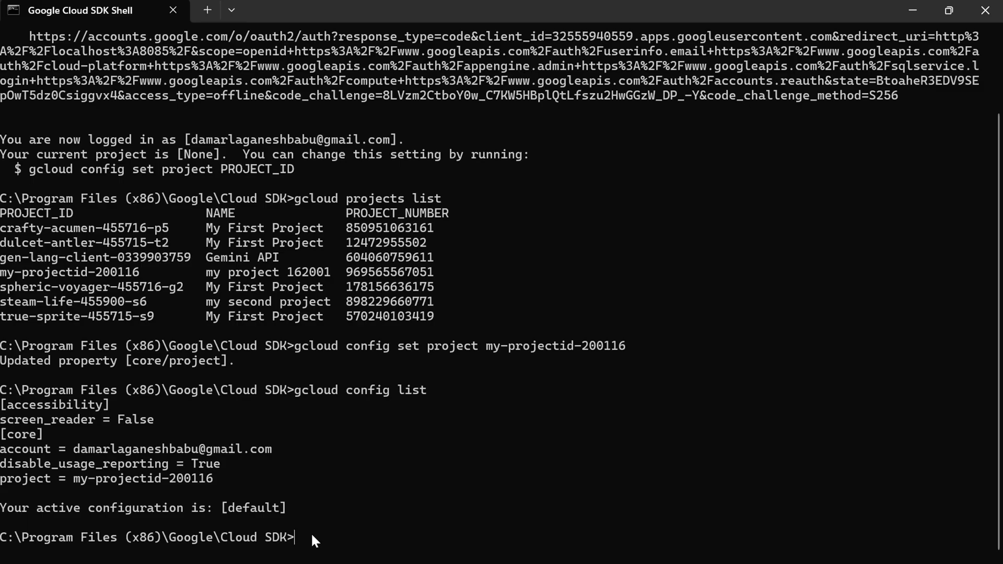
key("Up")
Run 'gcloud config unset project' and highlight the 'Unset property [core/project]' confirmation
key("BackSpace")
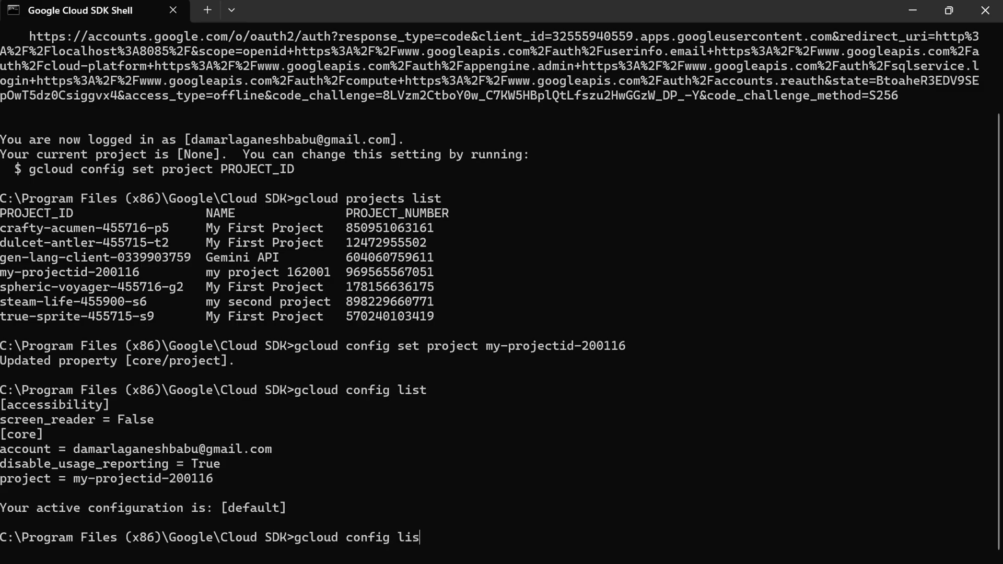
key("BackSpace")
key("BackSpace")
key("BackSpace")
key("BackSpace")
key("BackSpace")
key("BackSpace")
key("BackSpace")
key("BackSpace")
key("BackSpace")
key("BackSpace")
key("BackSpace")
key("BackSpace")
type("d config unset project")
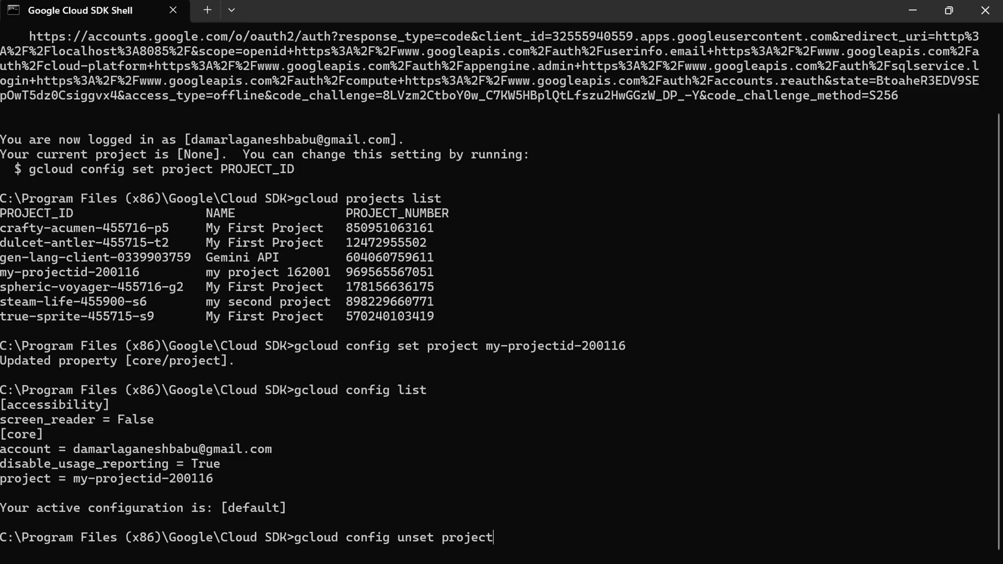
key("Return")
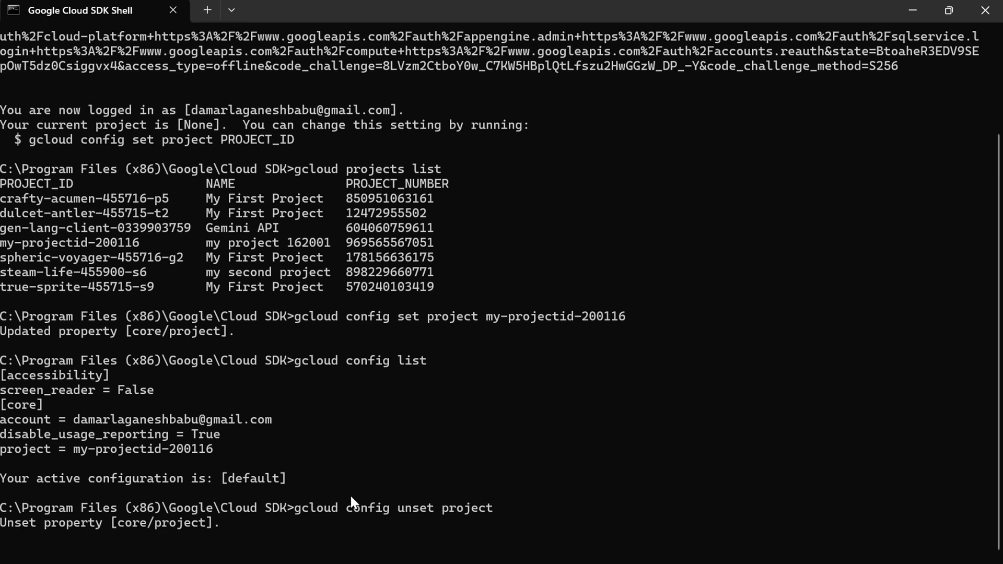
left_click_drag(1, 510, 16, 509)
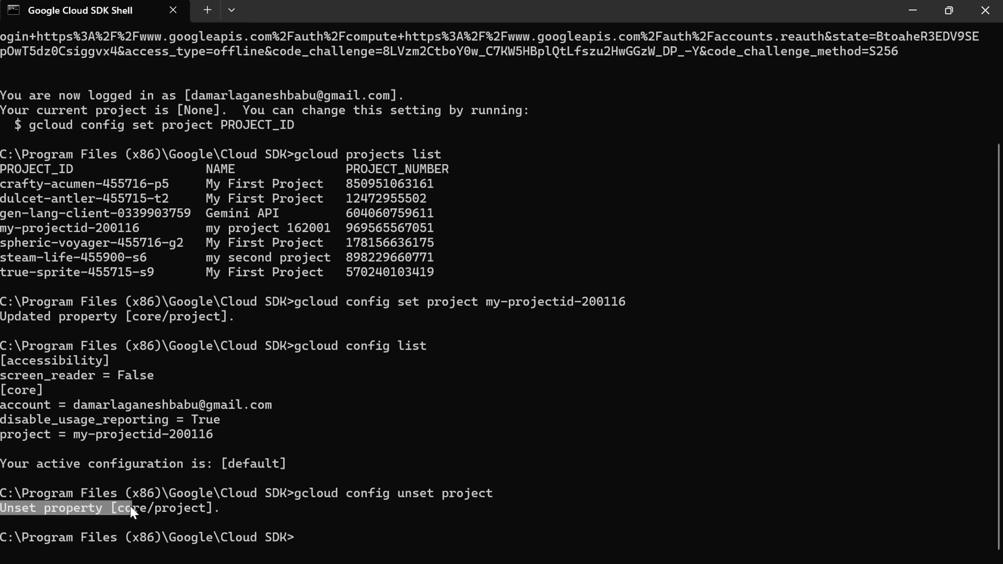
left_click_drag(130, 505, 165, 509)
Run 'gcloud config list' again to check that no project is set
left_click(307, 534)
type("gcloud")
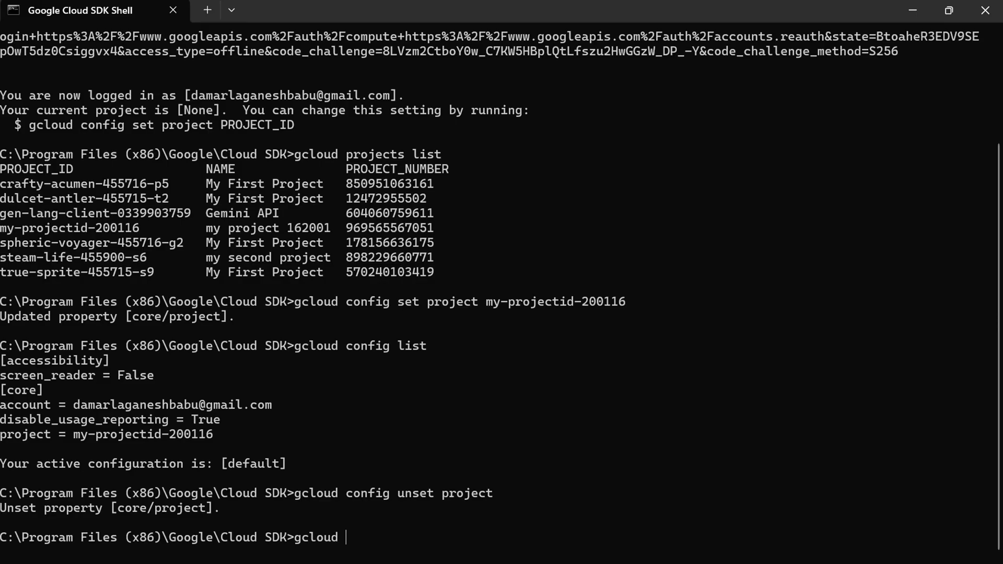
type(" config list")
key("Return")
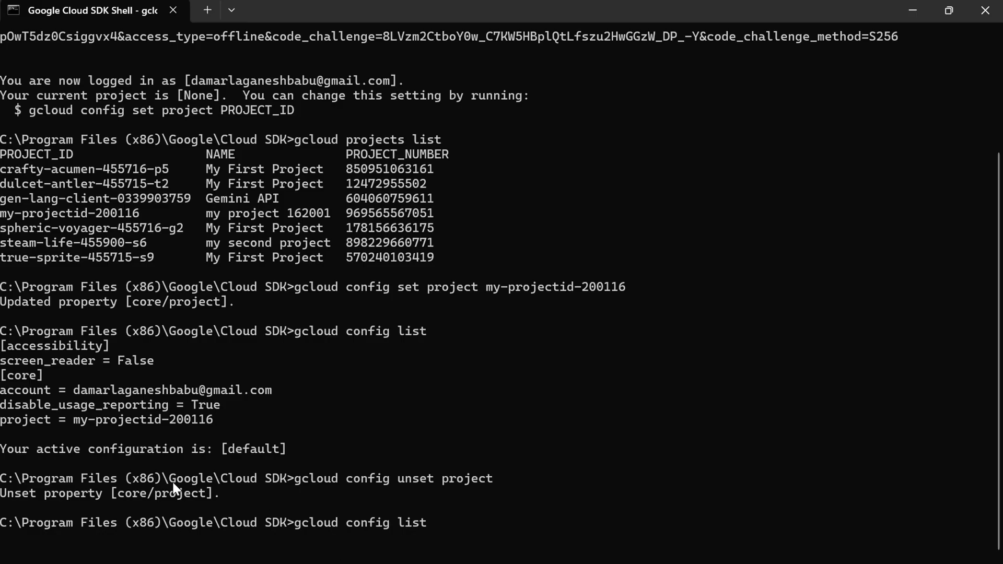